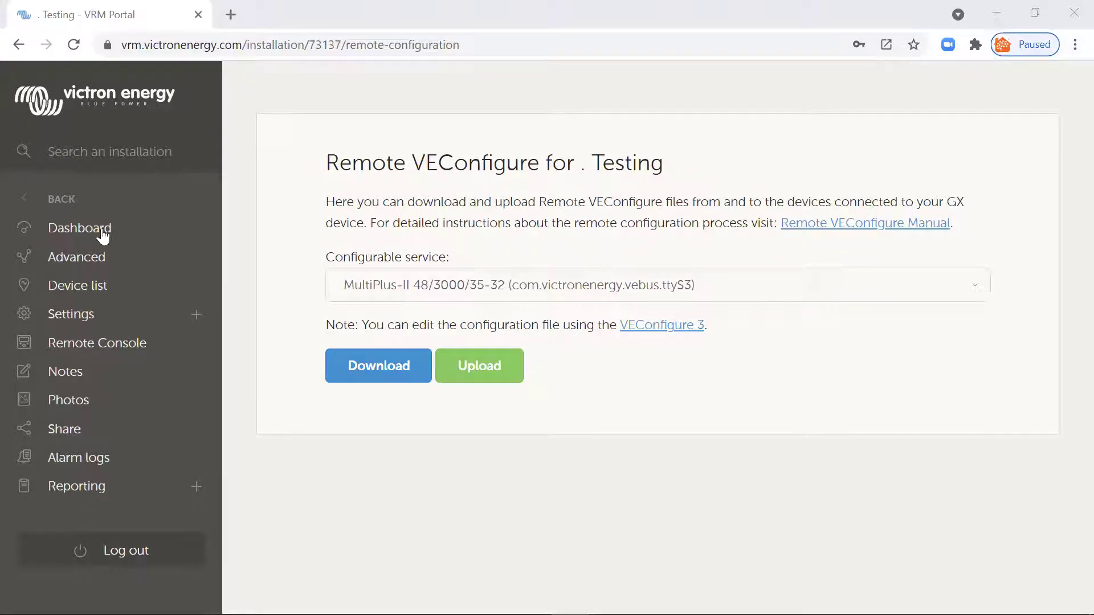
Go from the Testing installation's dashboard through the device list to Remote VEConfigure.
click(103, 233)
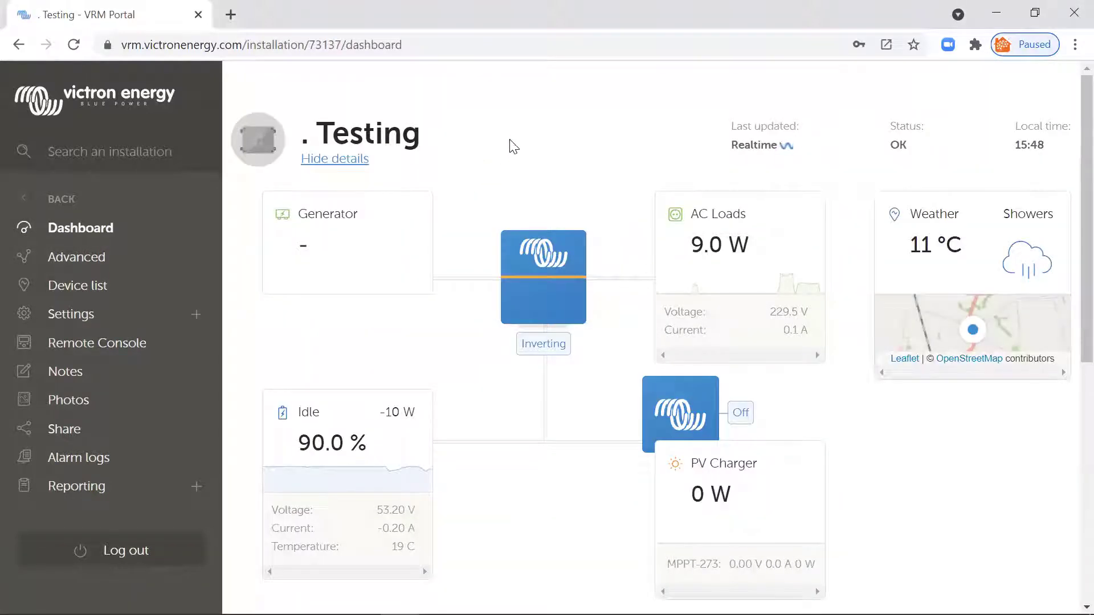
scroll(519, 237, down, 4)
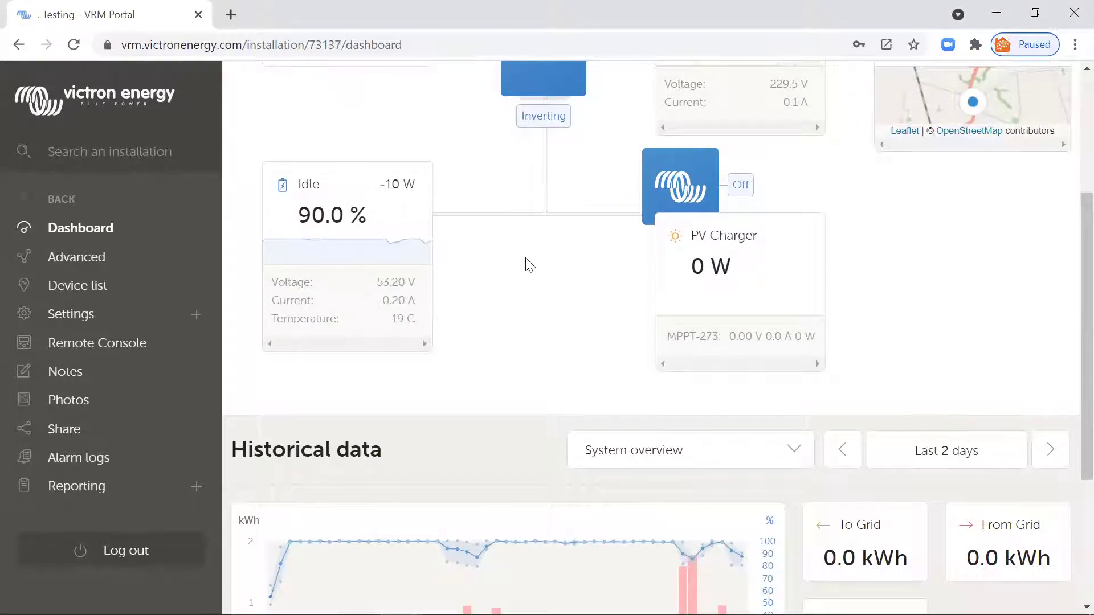
scroll(527, 263, up, 4)
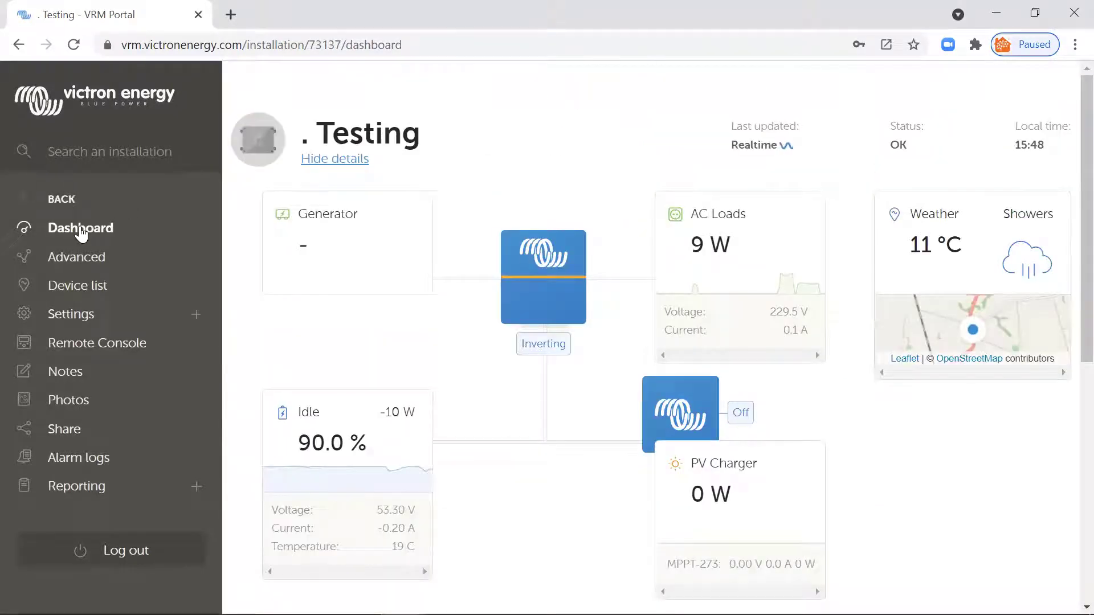
click(74, 291)
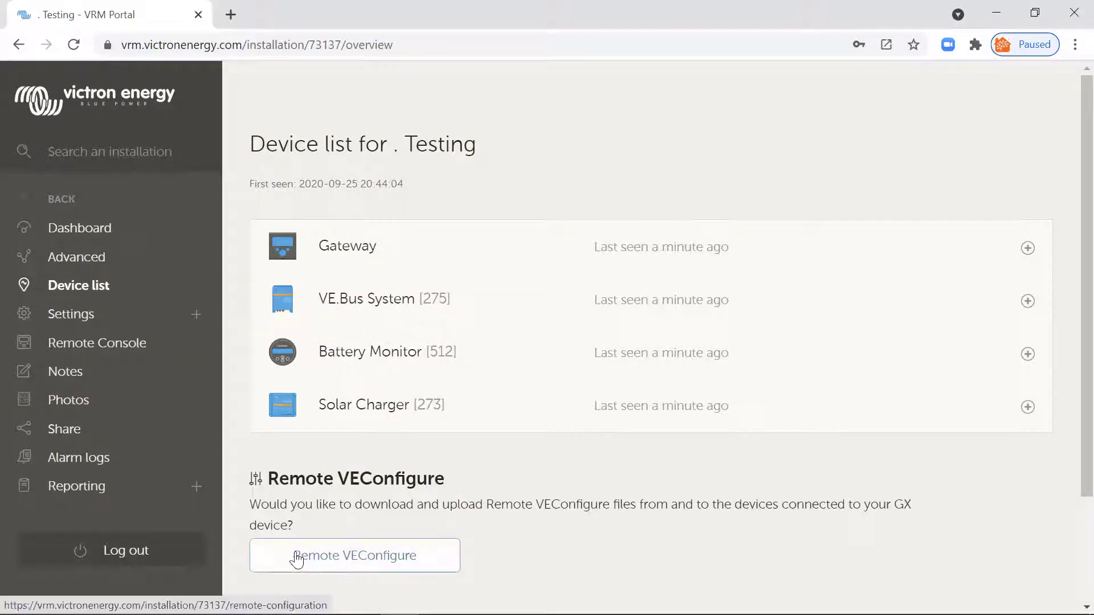
click(376, 557)
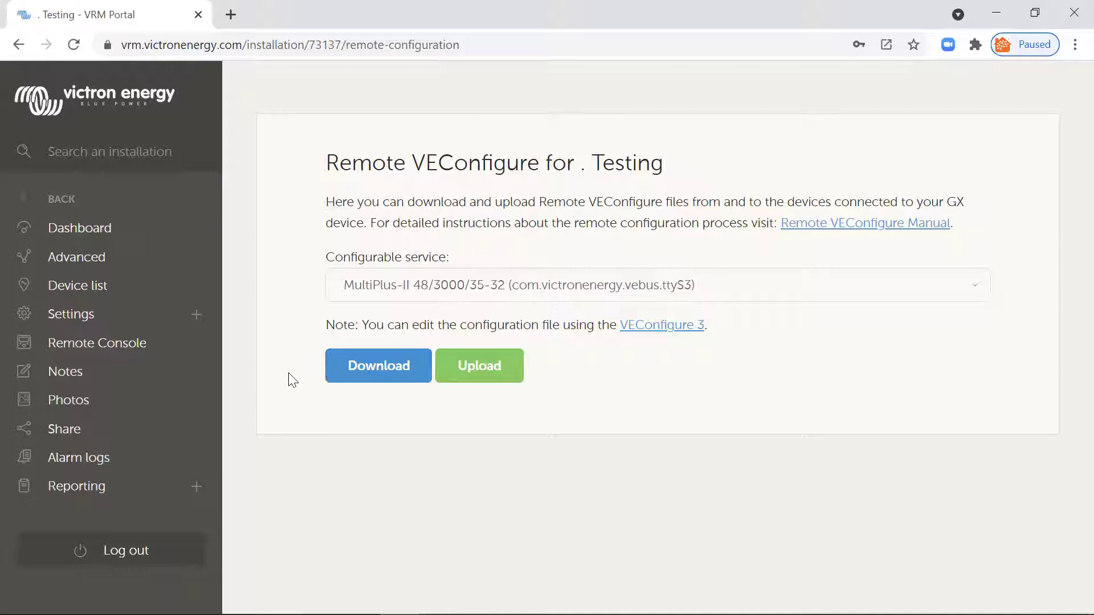
Download the MultiPlus-II configuration file and web-search 'victron software' in a new tab.
click(374, 372)
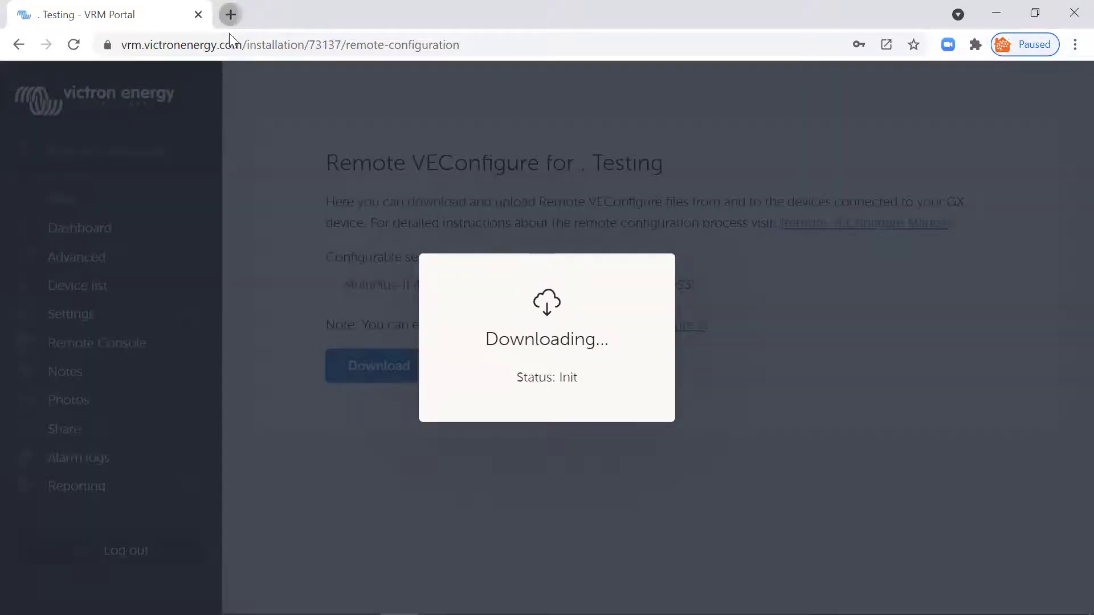
click(230, 15)
text(victro)
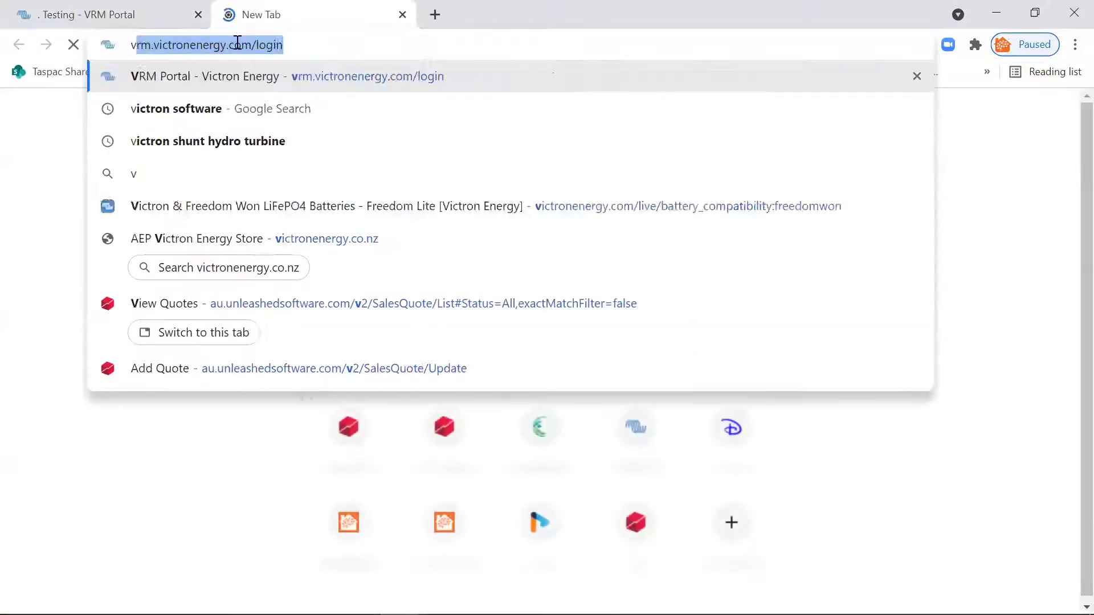
text(n )
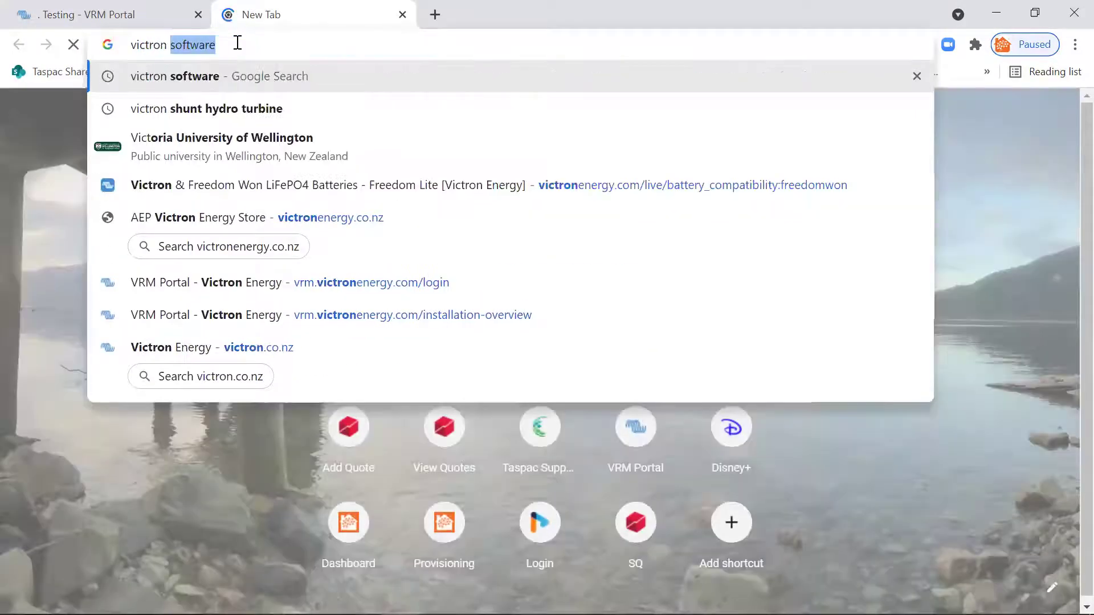
text(software)
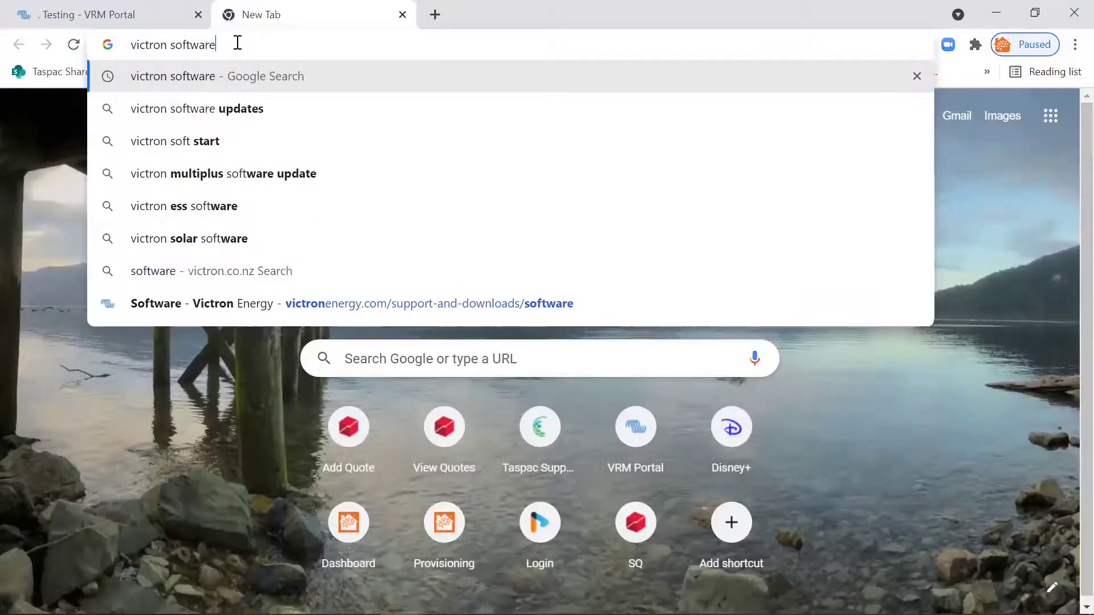
key(Return)
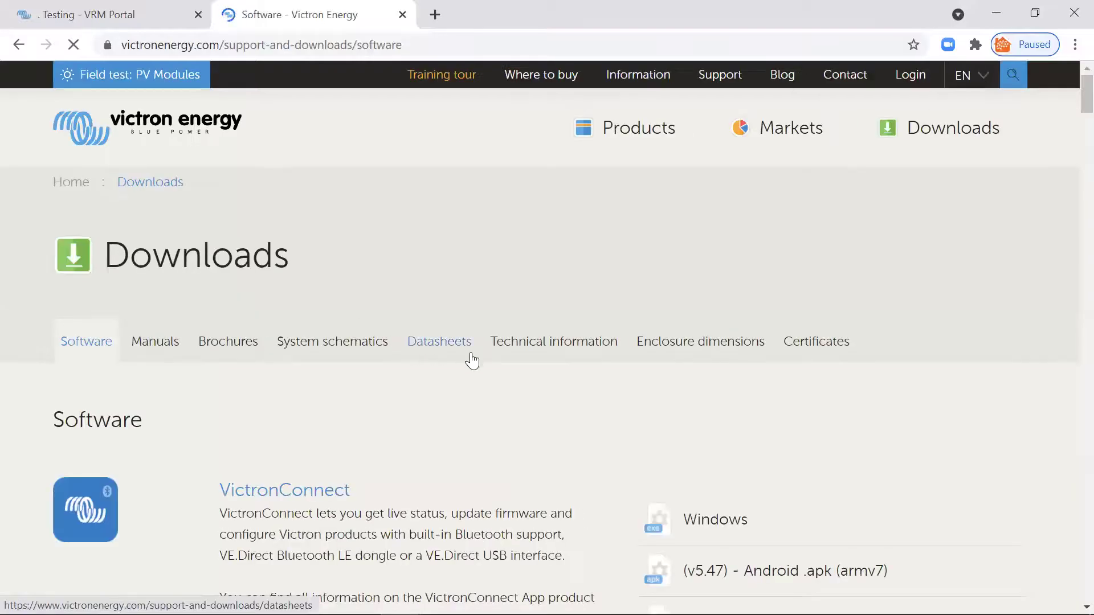
Scroll the results to the VE Configuration tools download, then return to VRM Portal.
scroll(471, 359, down, 4)
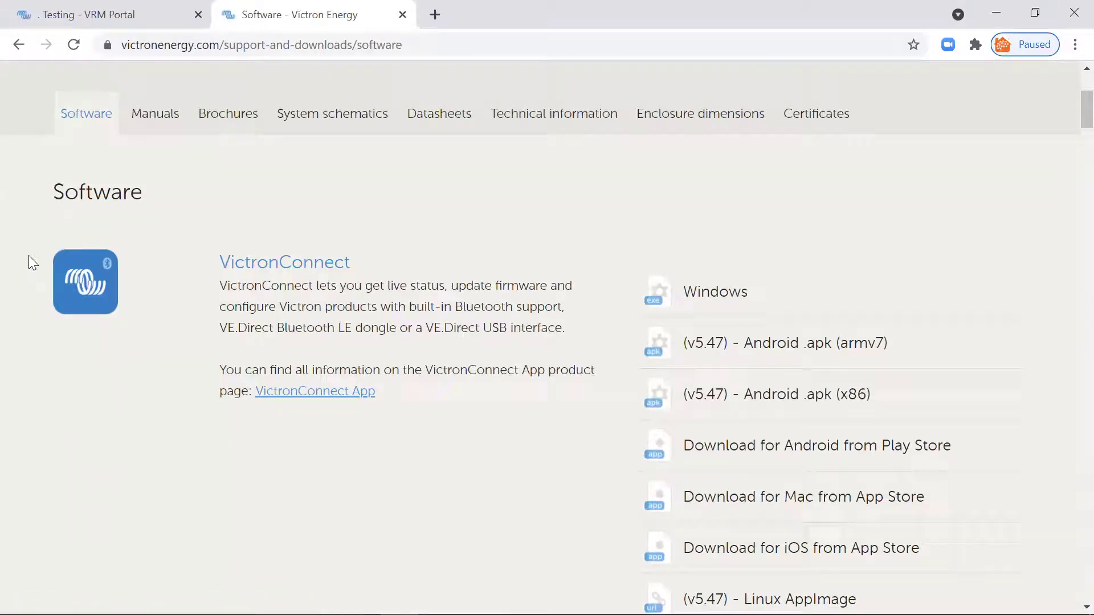
scroll(556, 359, down, 12)
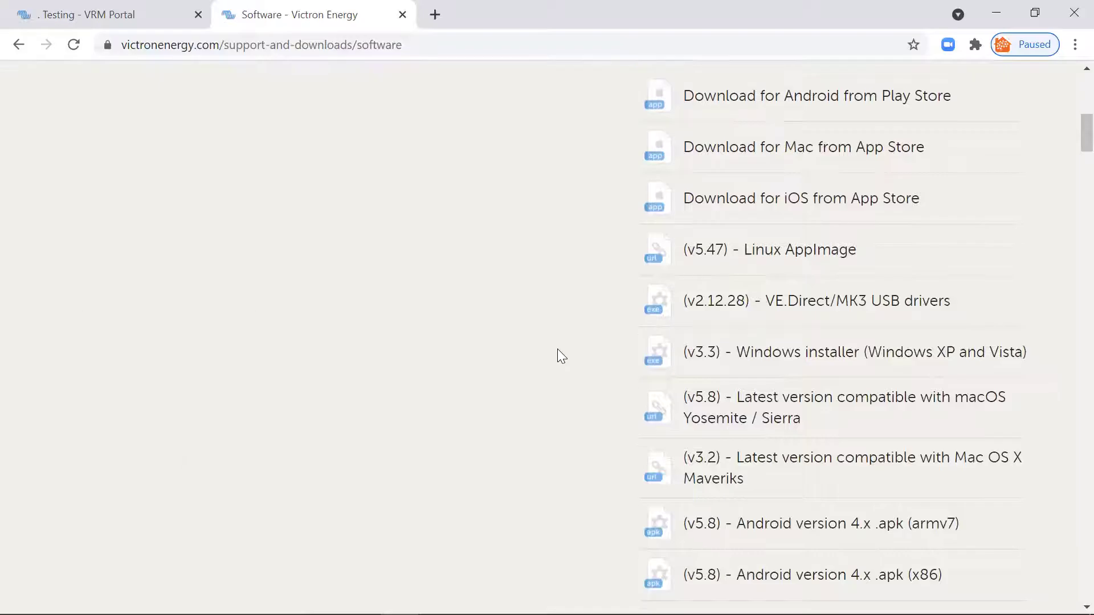
scroll(561, 350, down, 2)
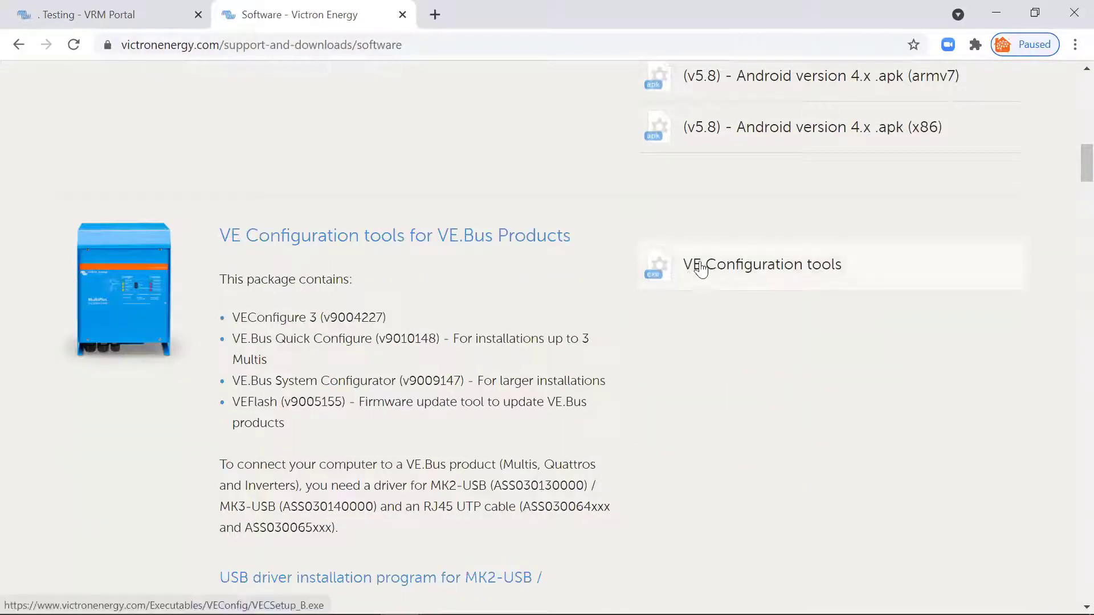
scroll(537, 231, up, 15)
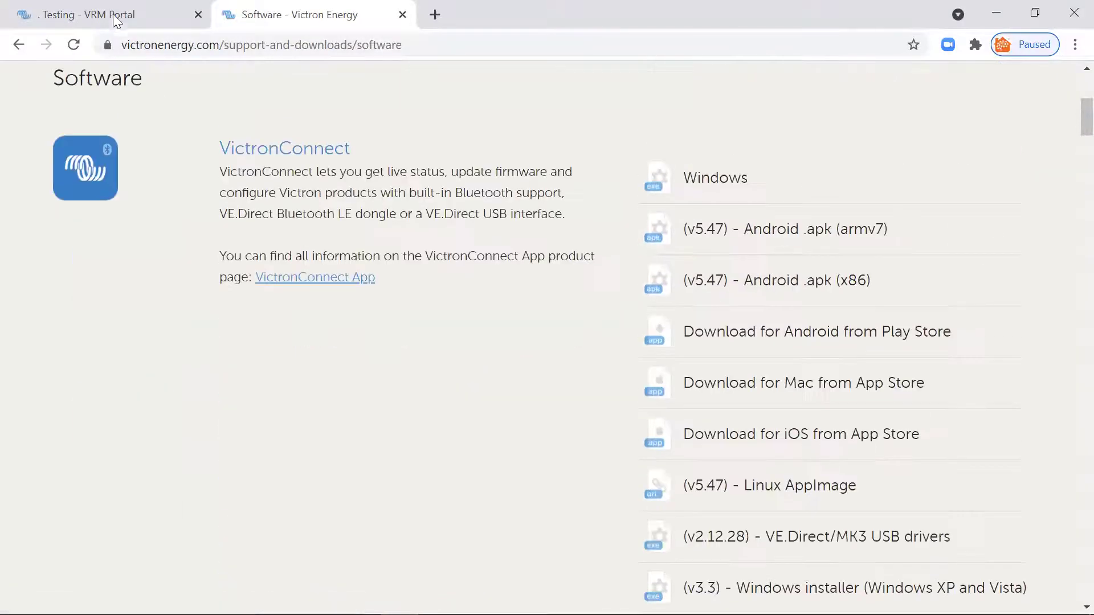
click(114, 16)
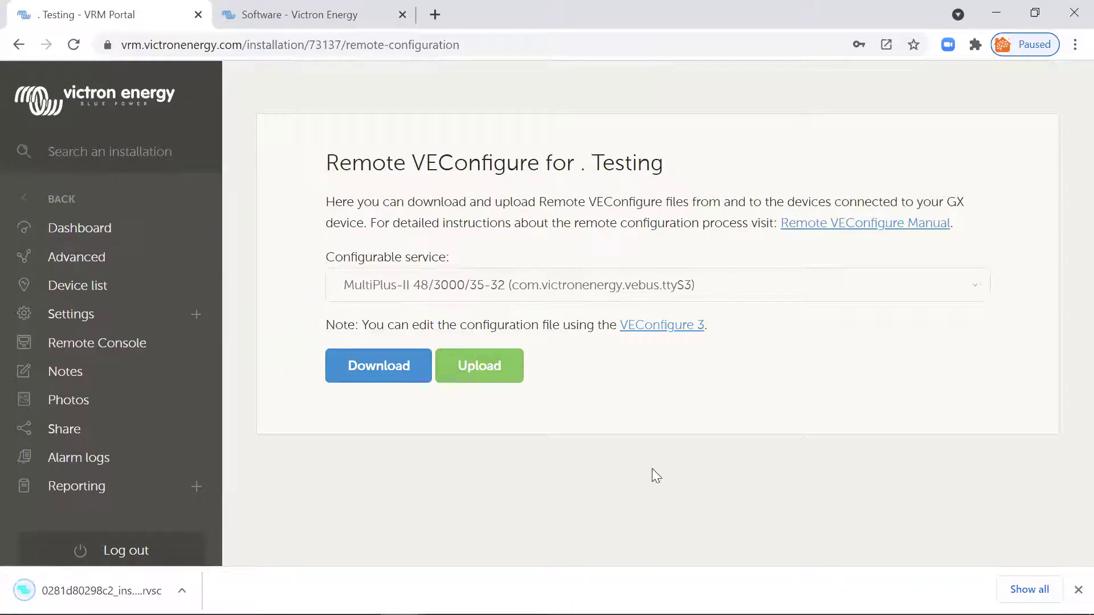
Open the downloaded file and delete its two programmable relay assistants and the ESS assistant.
click(188, 581)
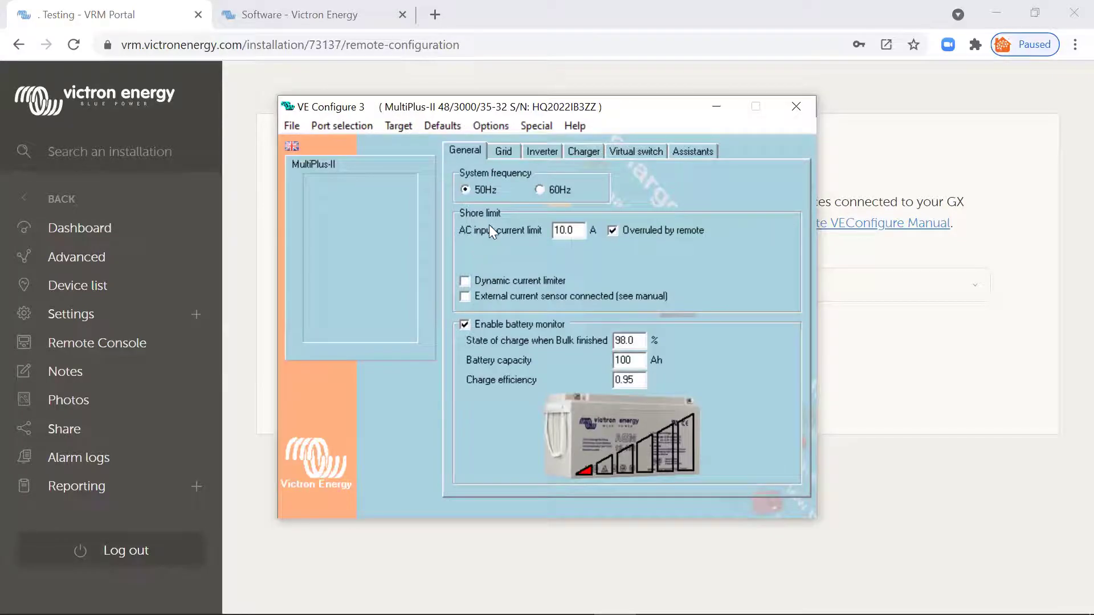
click(696, 151)
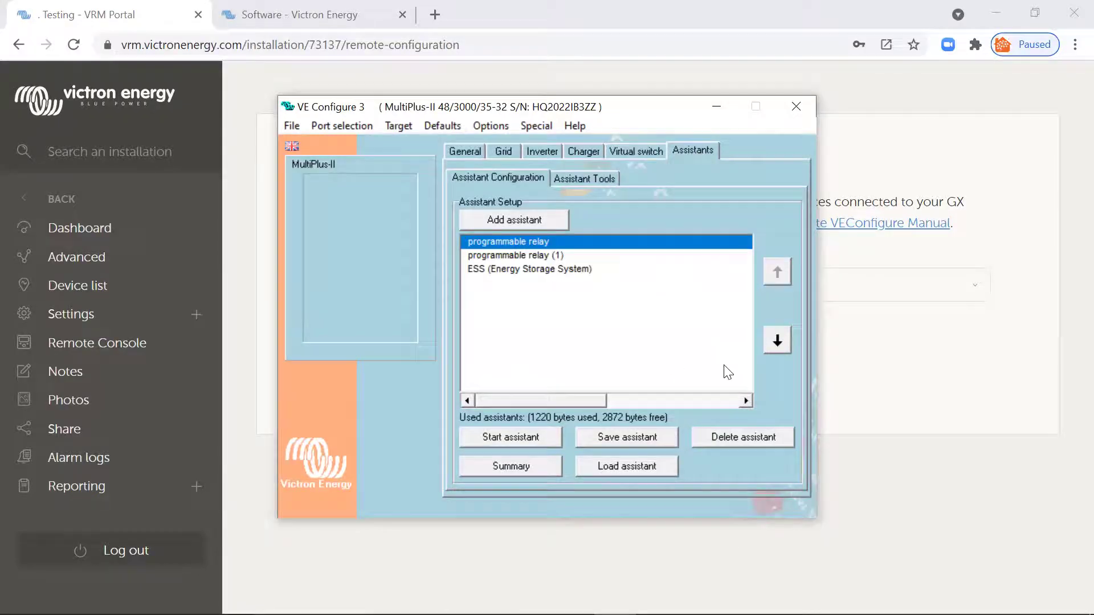
click(741, 437)
click(740, 436)
click(741, 436)
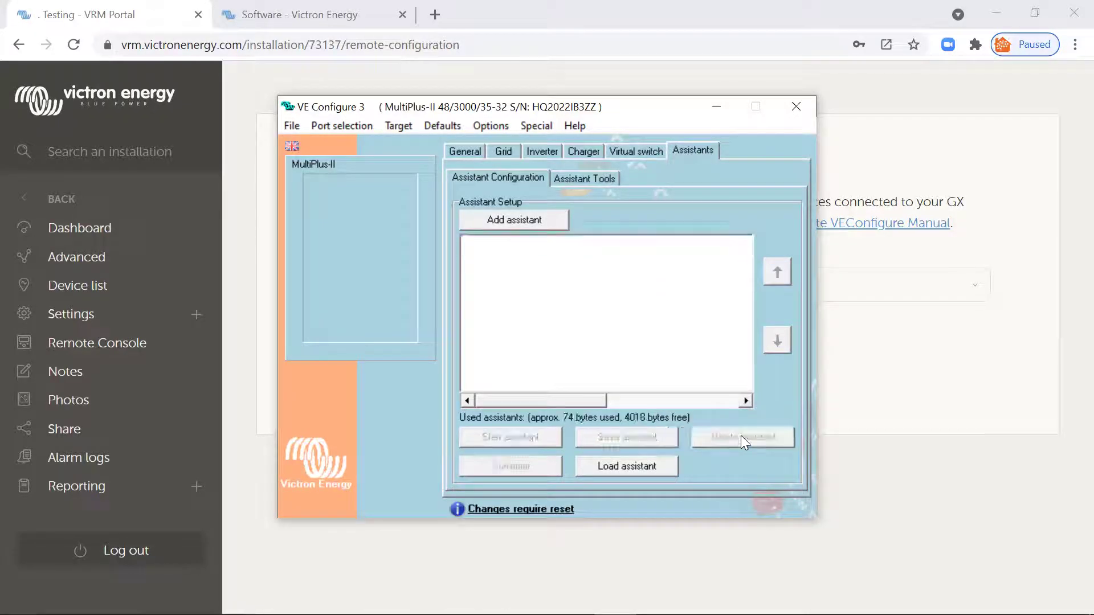
Add a new programmable relay assistant from the Relay category.
click(516, 221)
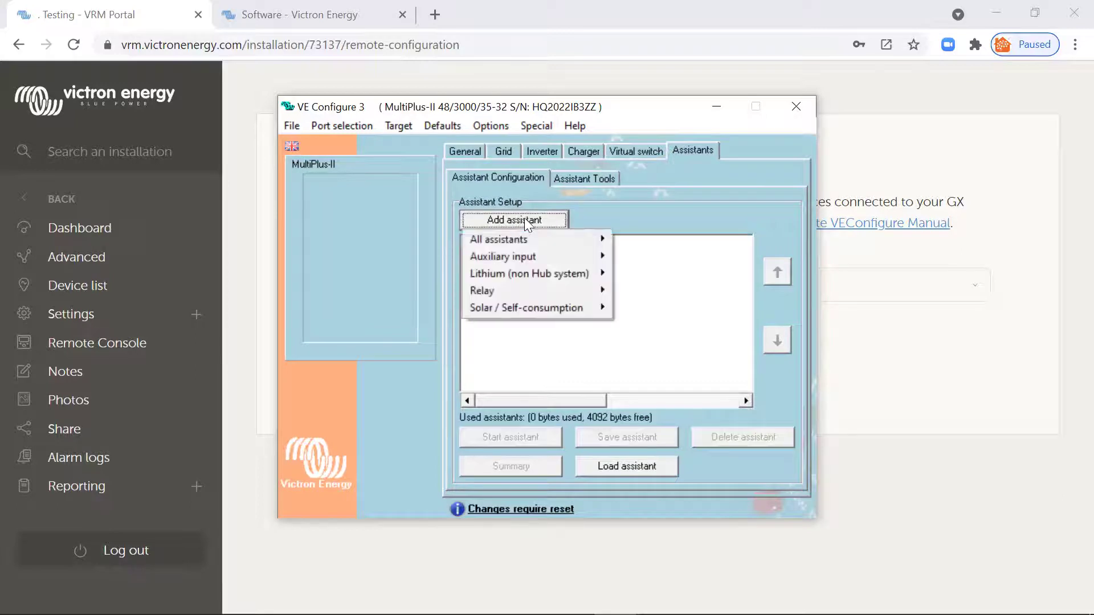
mouse_move(490, 290)
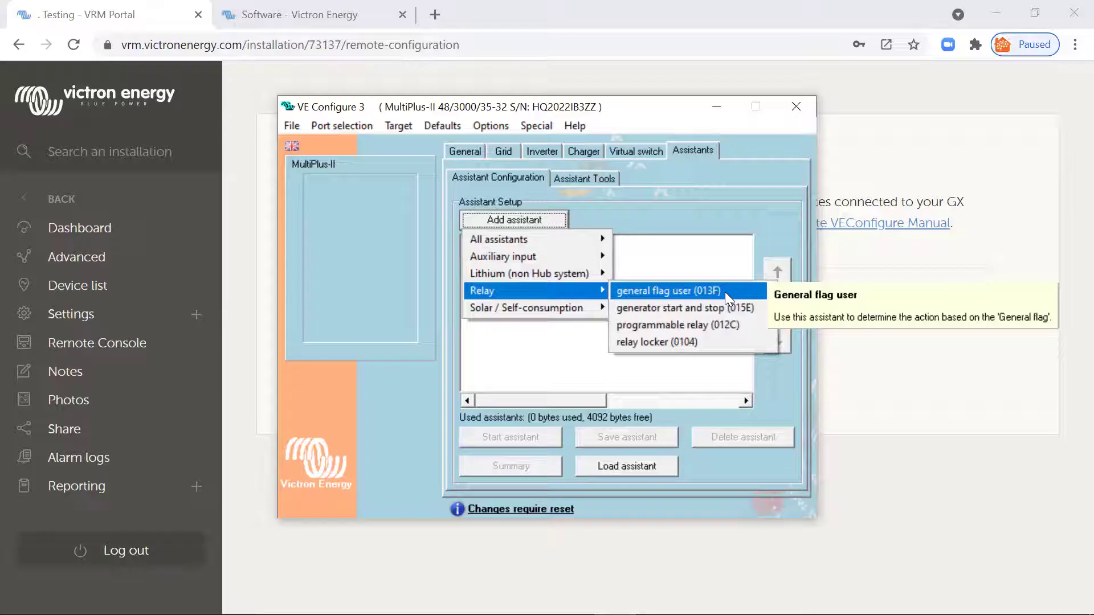
click(677, 326)
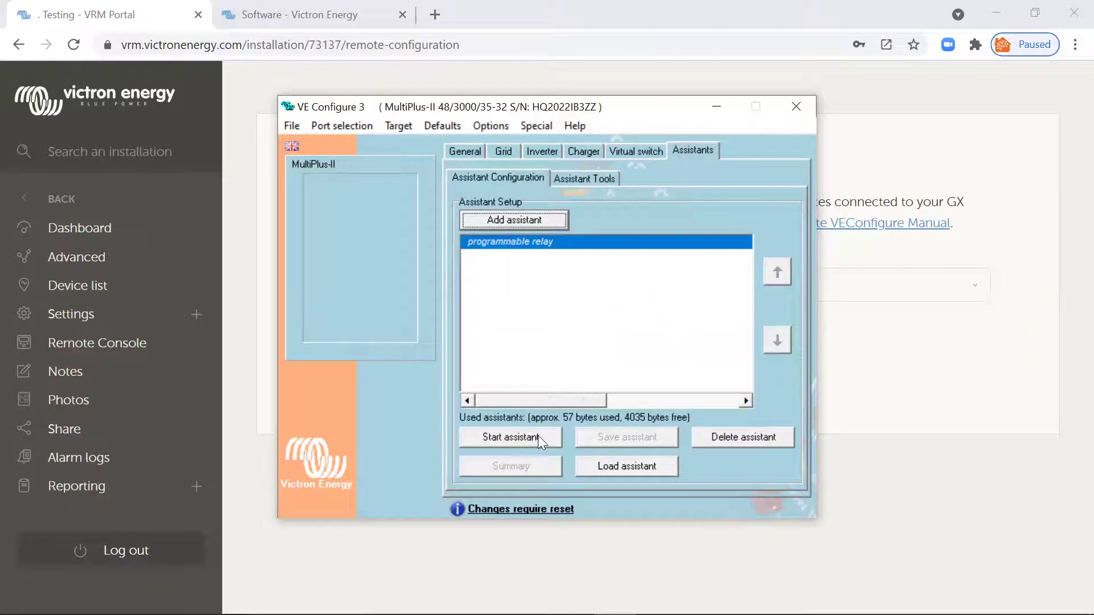
Start the relay assistant, choose the ACOut 2 relay and set it to switch on.
click(538, 436)
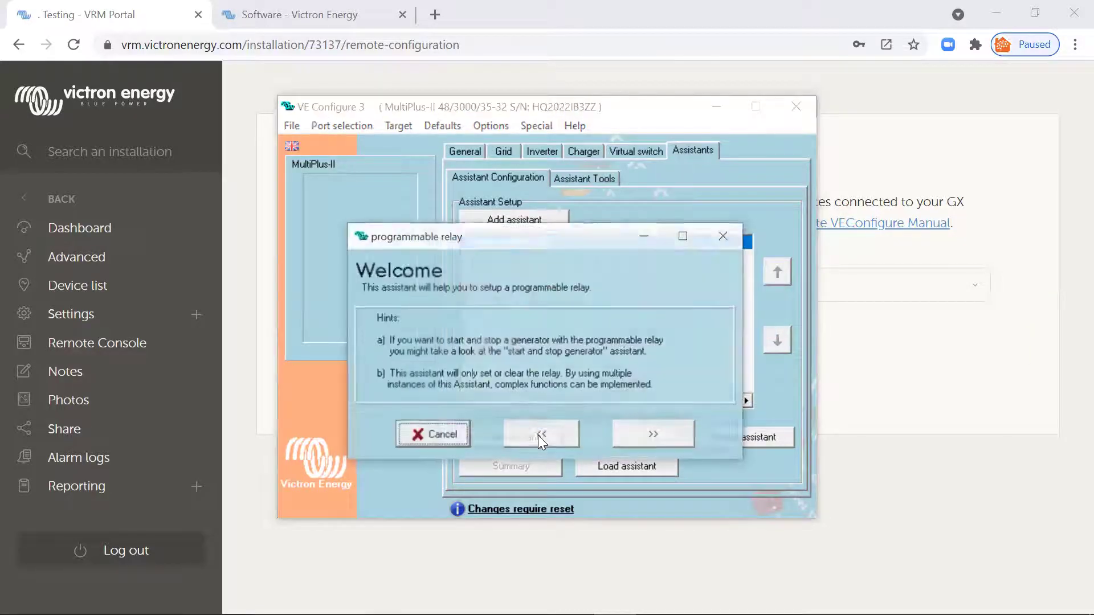
click(672, 440)
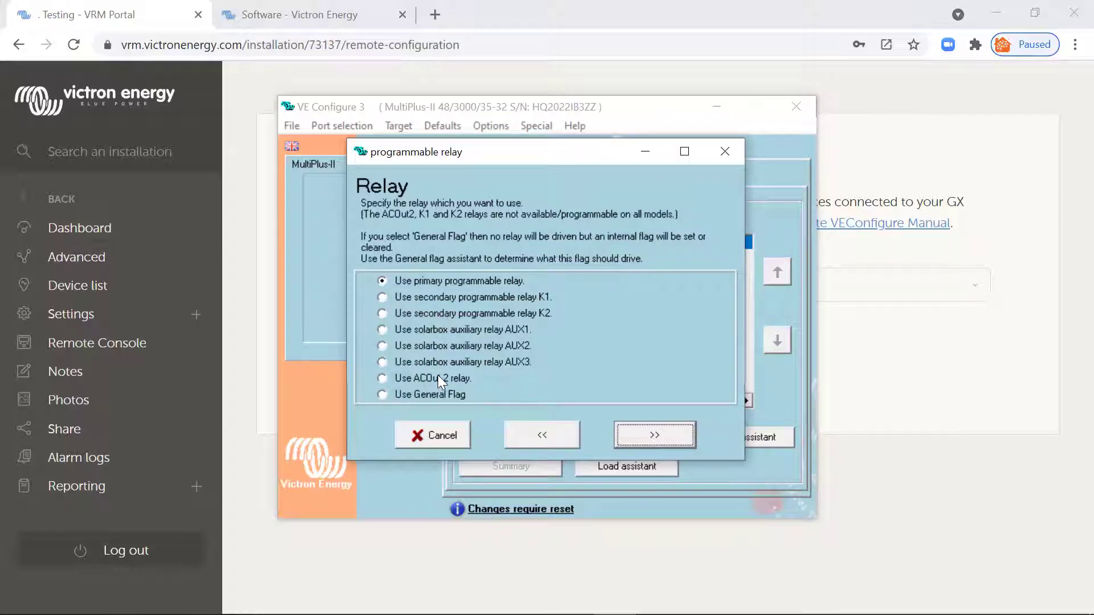
click(382, 378)
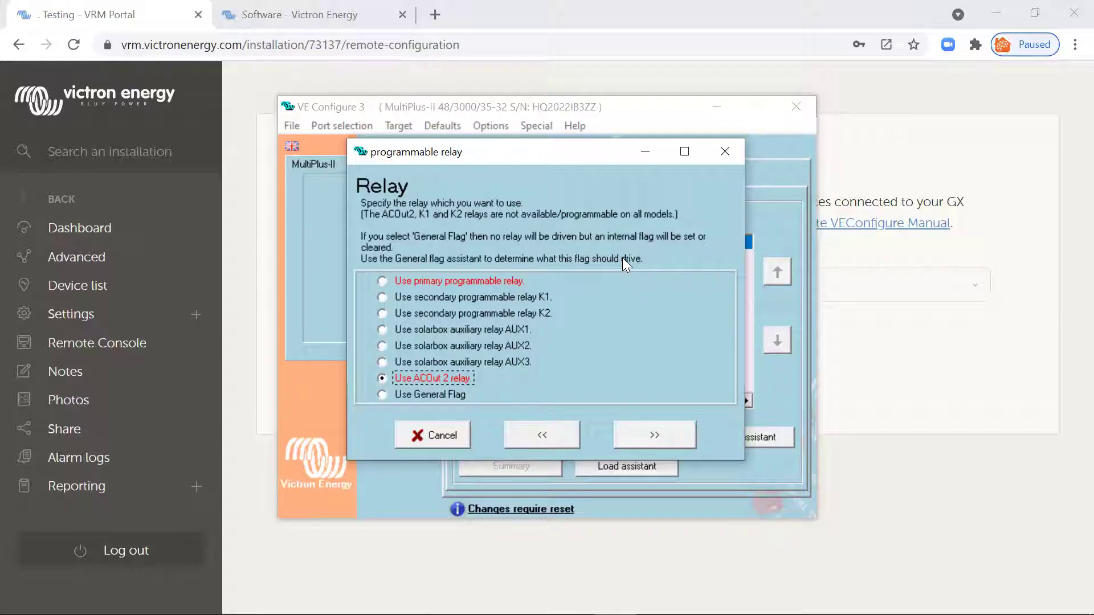
click(676, 436)
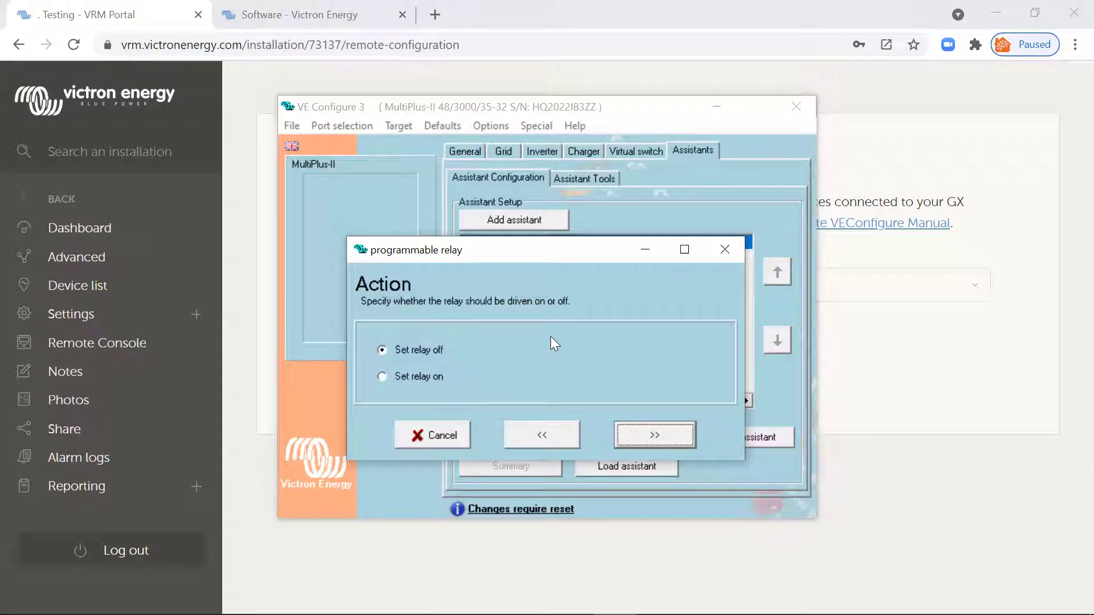
click(384, 376)
click(686, 430)
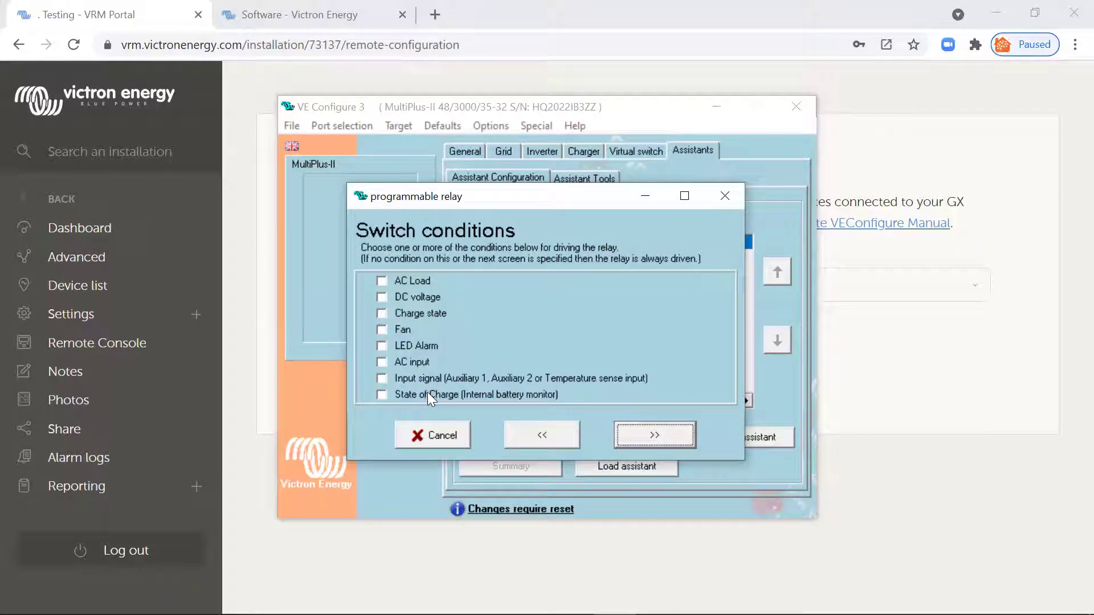
Keep State of Charge (internal battery monitor) as the only switch condition and continue.
click(380, 297)
click(382, 313)
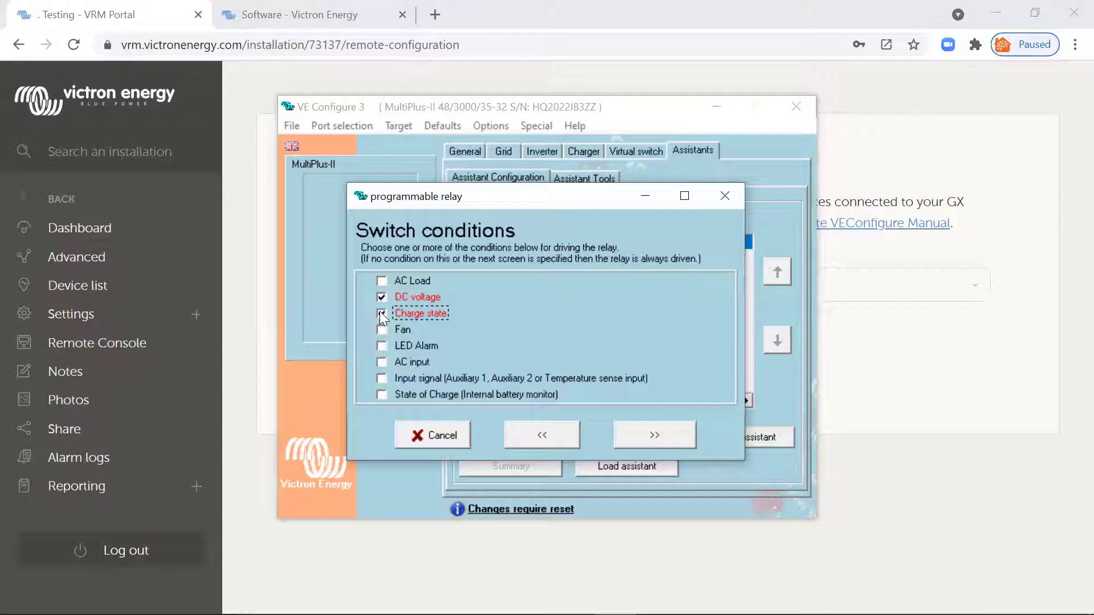
click(381, 313)
click(381, 296)
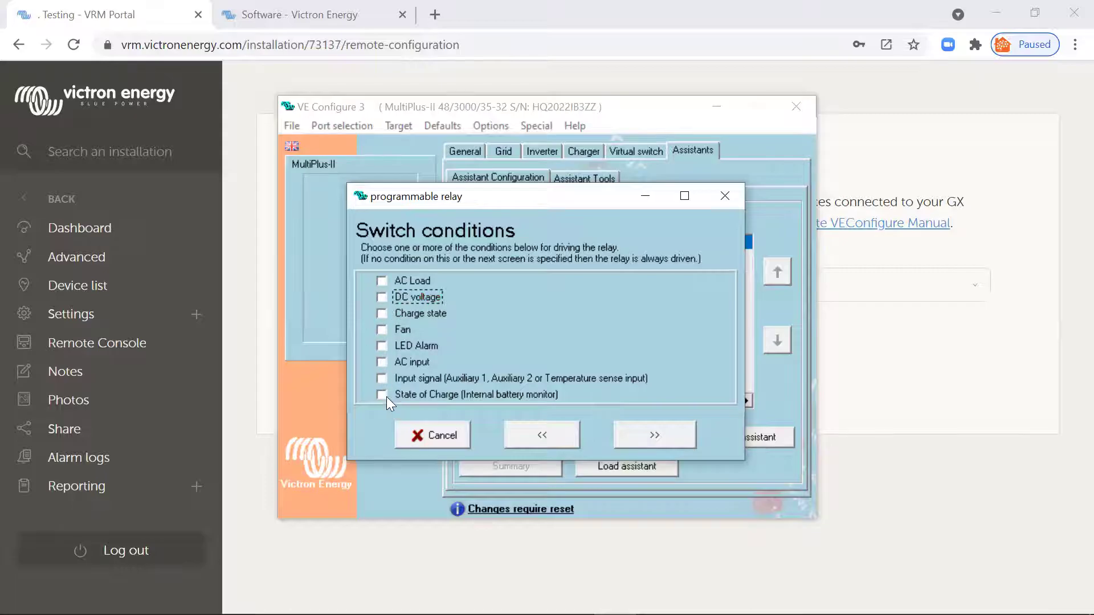
click(380, 297)
click(381, 296)
click(382, 394)
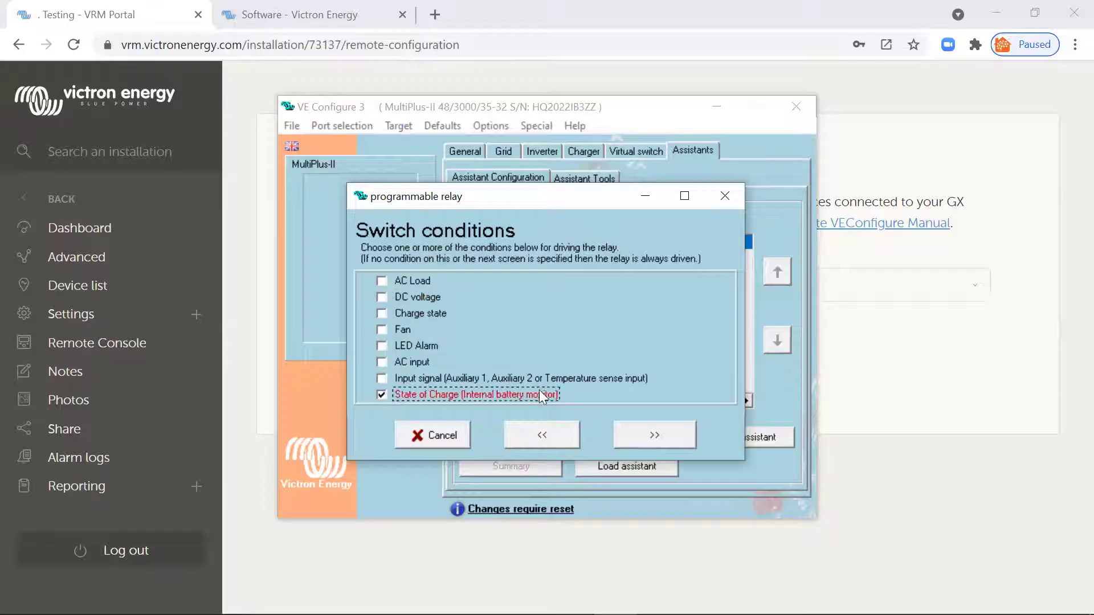
click(652, 435)
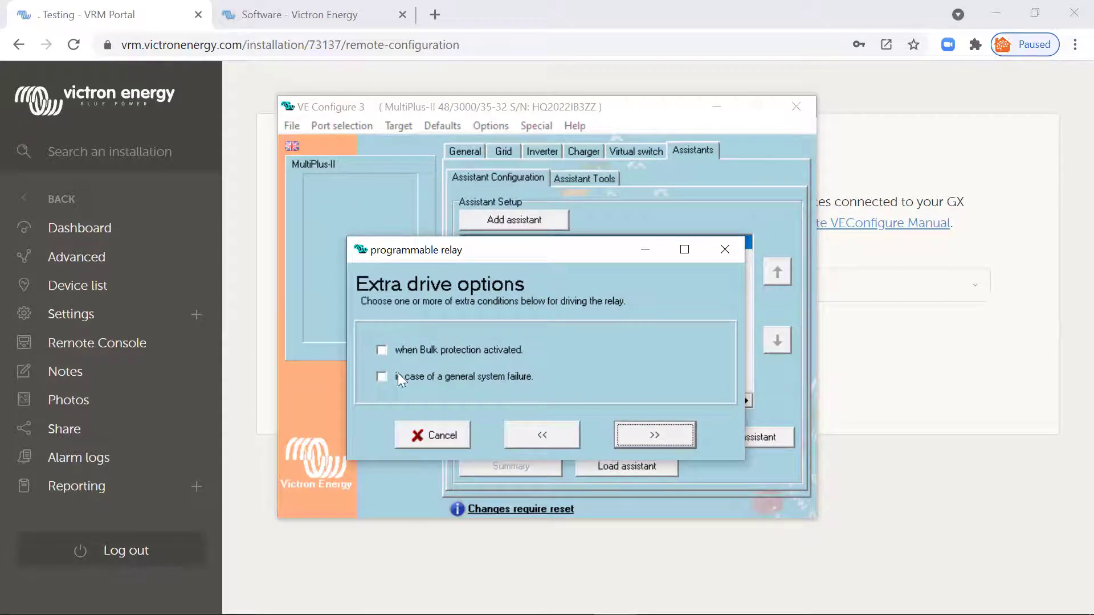
Make the first assistant act when SOC is higher than 99 % and finish its wizard.
click(674, 432)
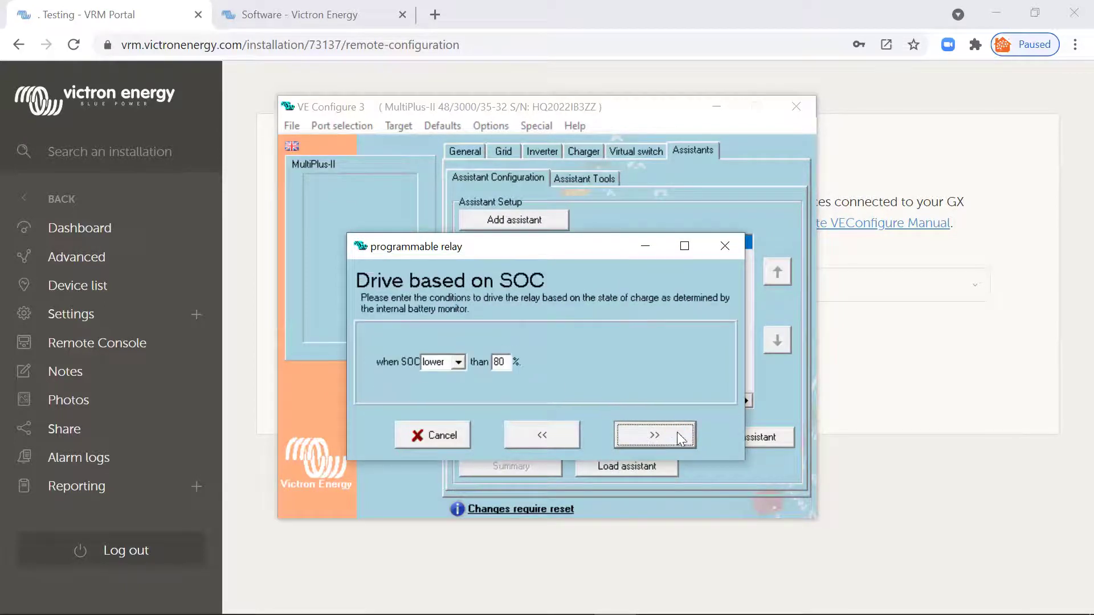
click(458, 362)
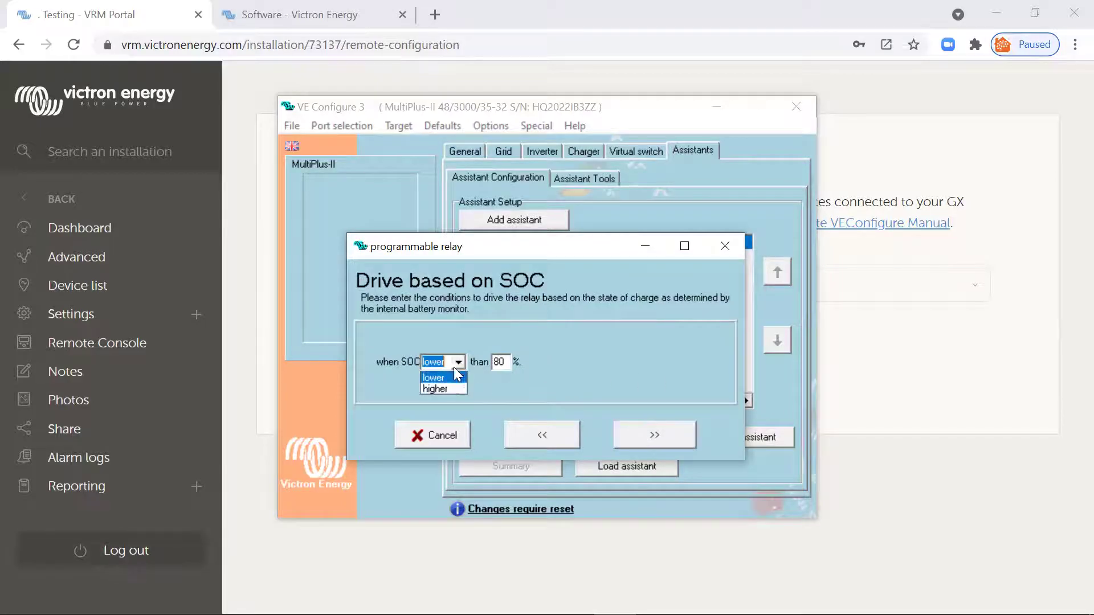
click(448, 389)
key(Tab)
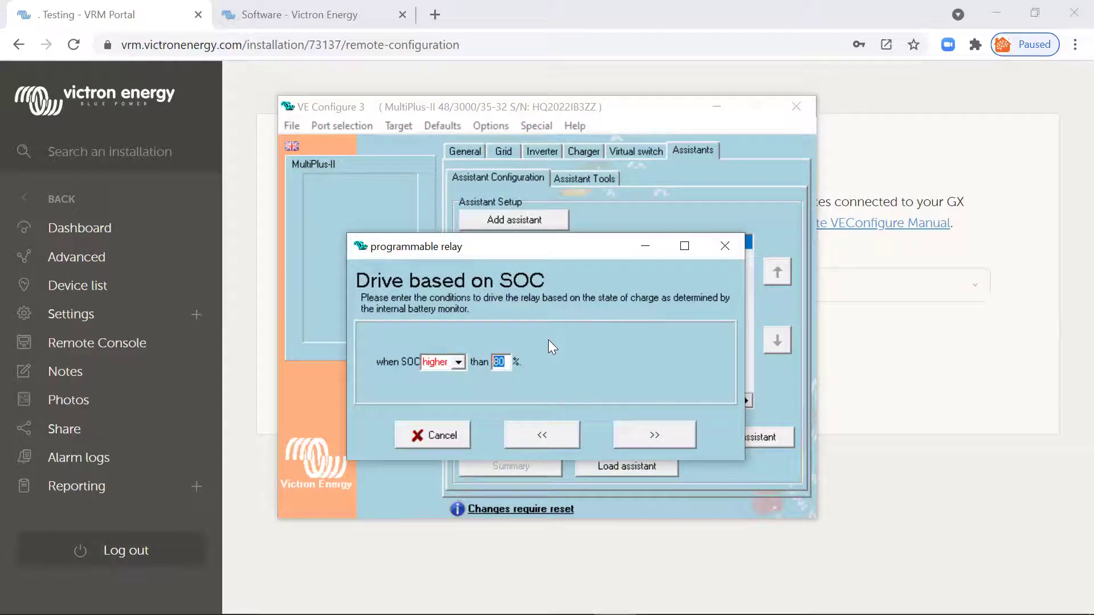
text(99)
click(670, 430)
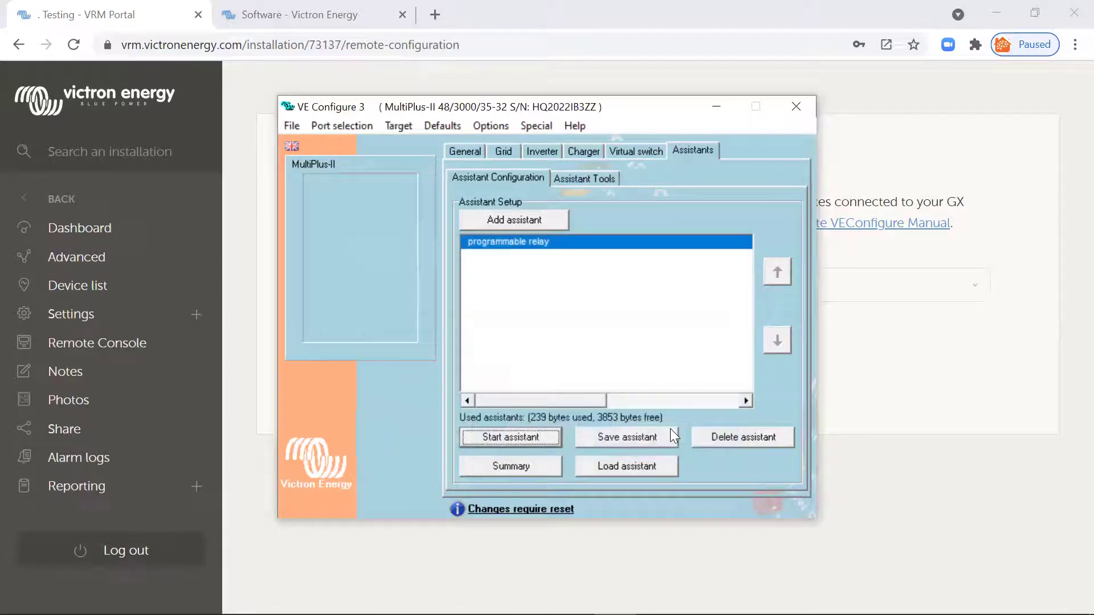
Add a second programmable relay assistant from the Relay category and start its wizard.
click(517, 220)
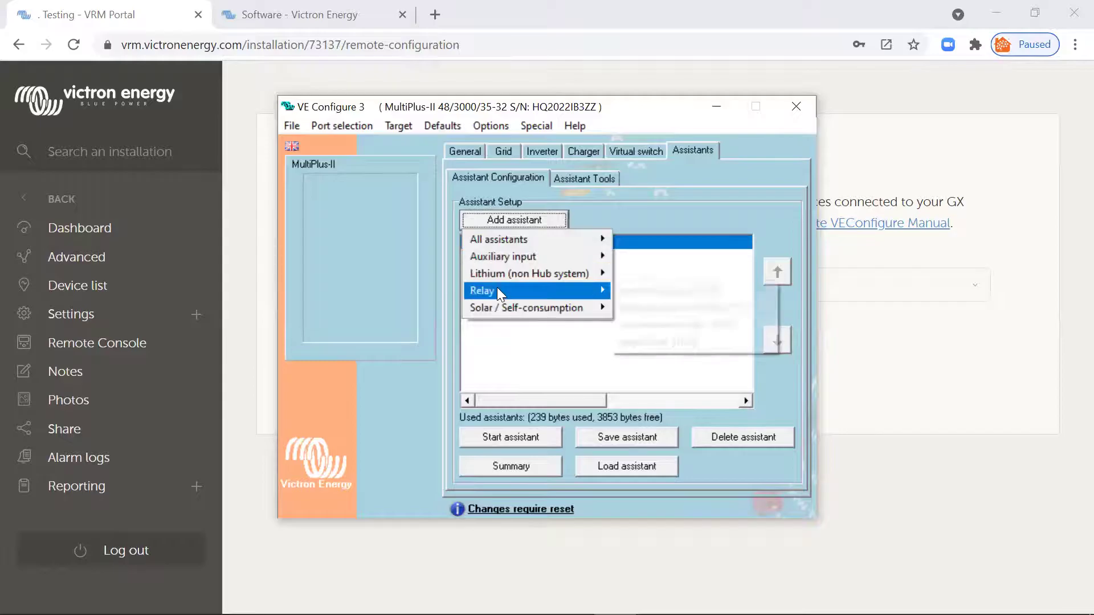
mouse_move(582, 289)
click(661, 323)
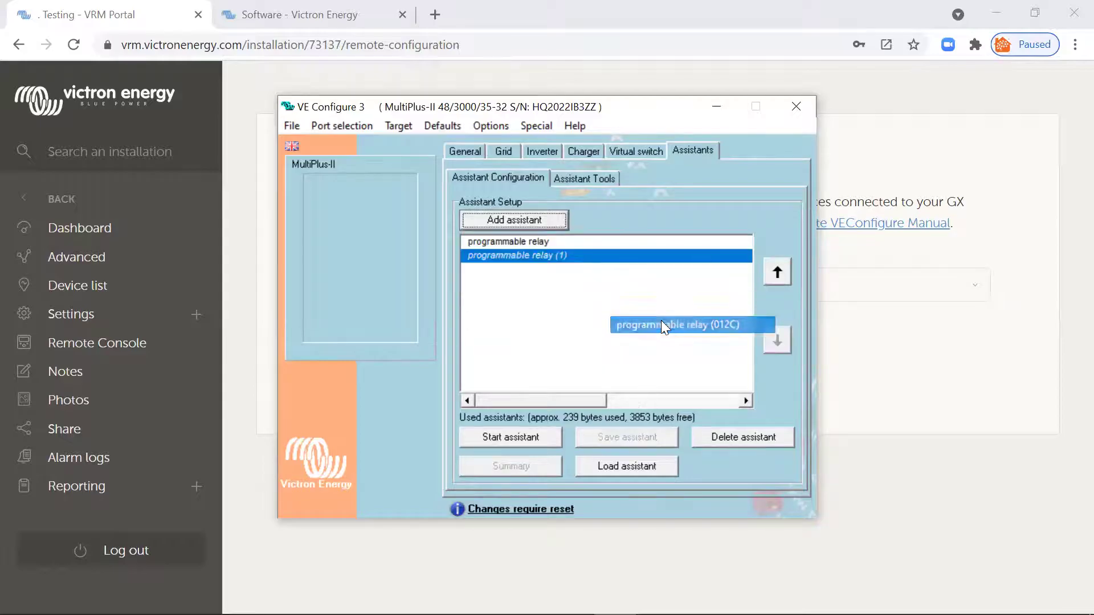
click(509, 438)
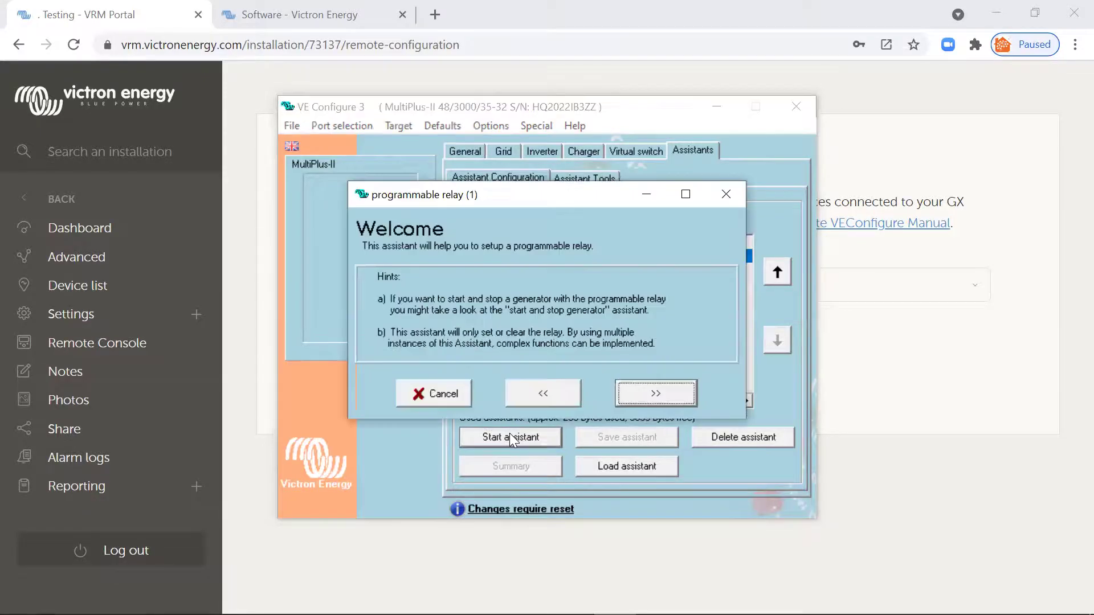
Choose the ACOut 2 relay, keep Set relay off, and use State of Charge as the condition.
click(660, 390)
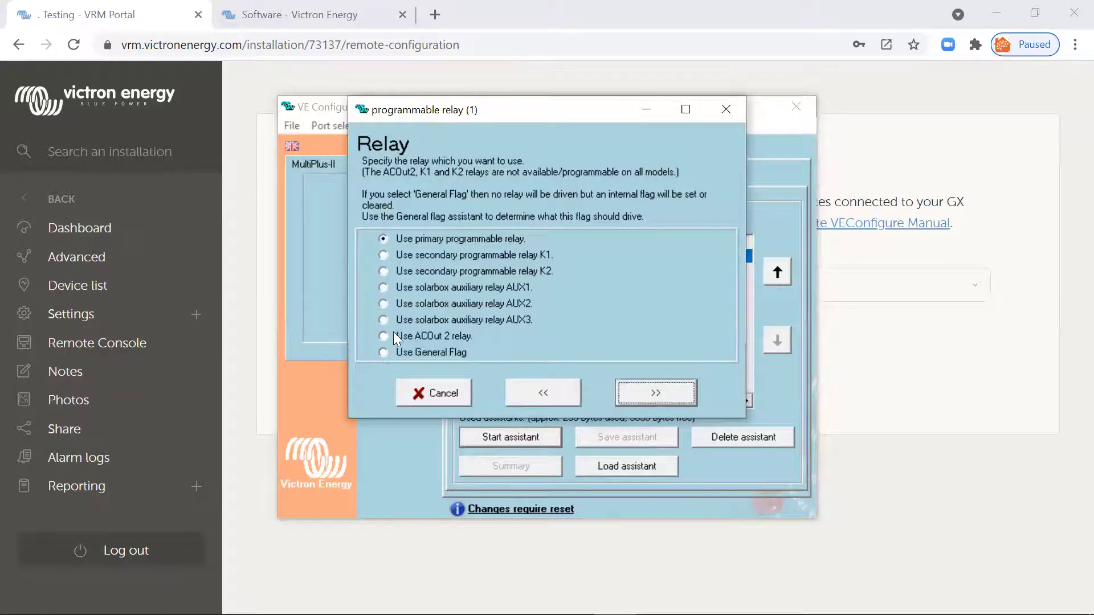
click(393, 332)
click(384, 335)
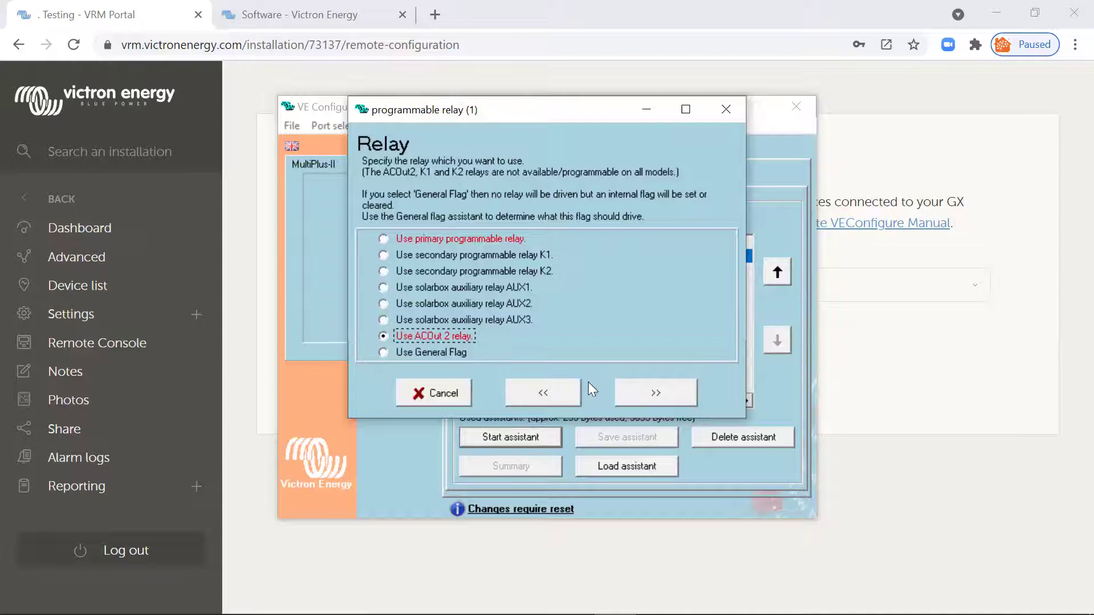
click(644, 392)
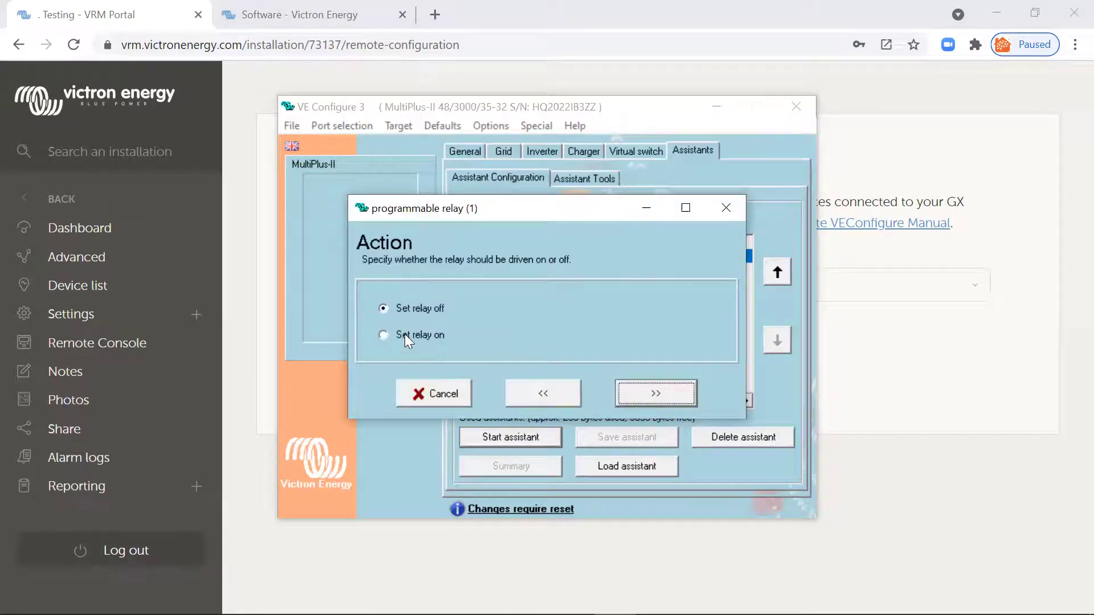
click(655, 393)
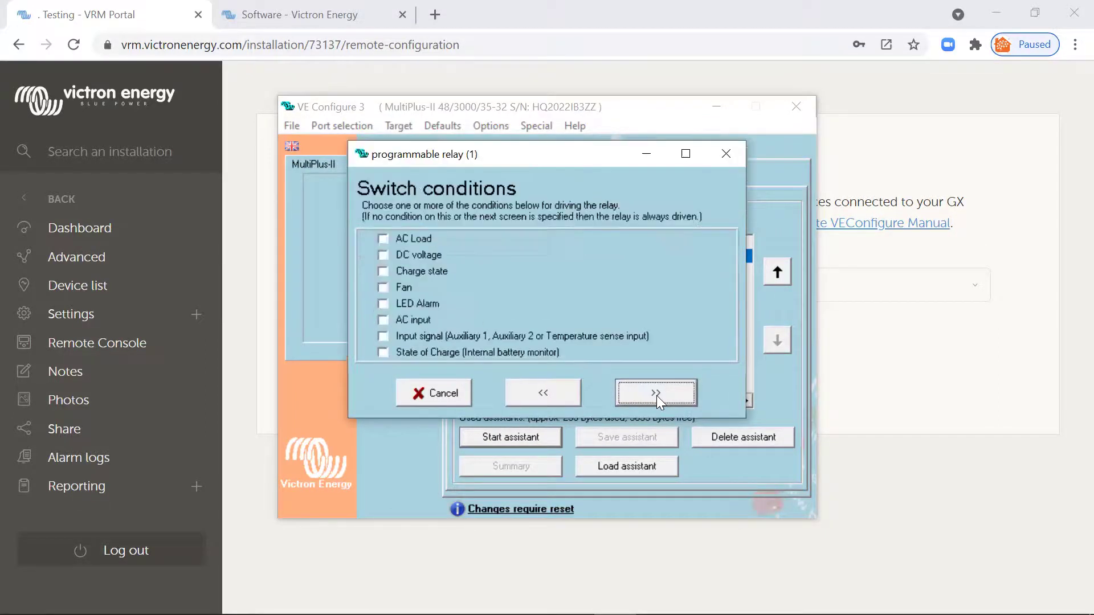
click(381, 352)
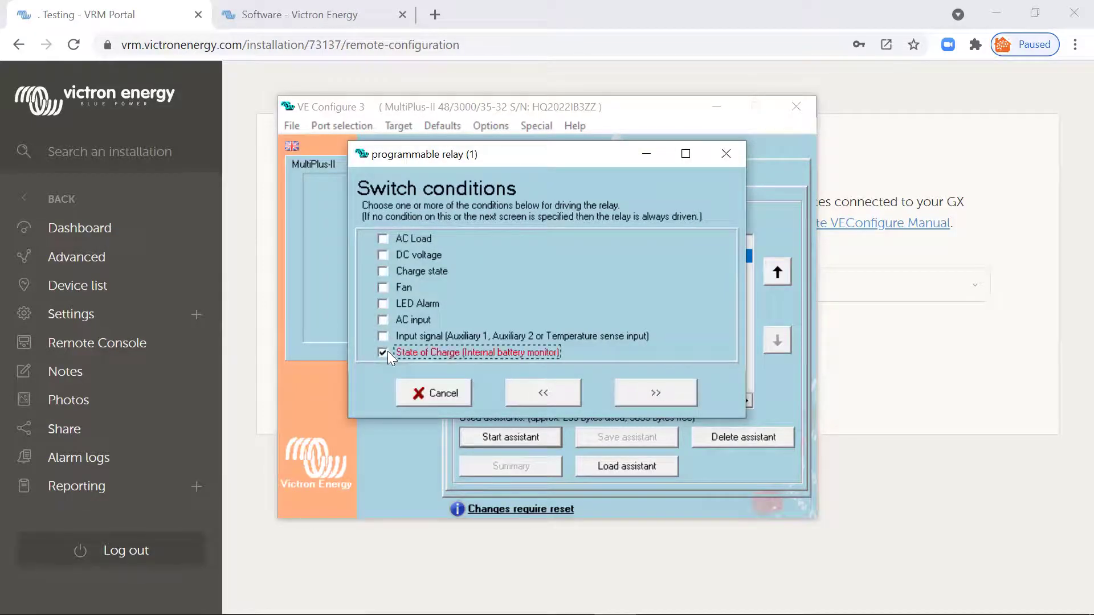
click(651, 394)
click(654, 394)
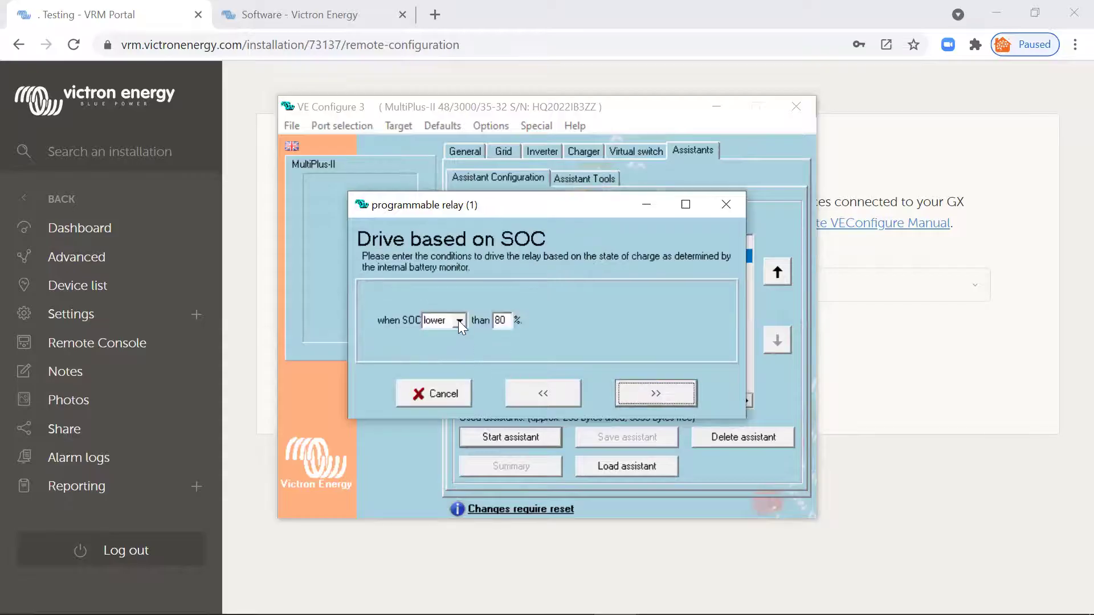
double_click(500, 320)
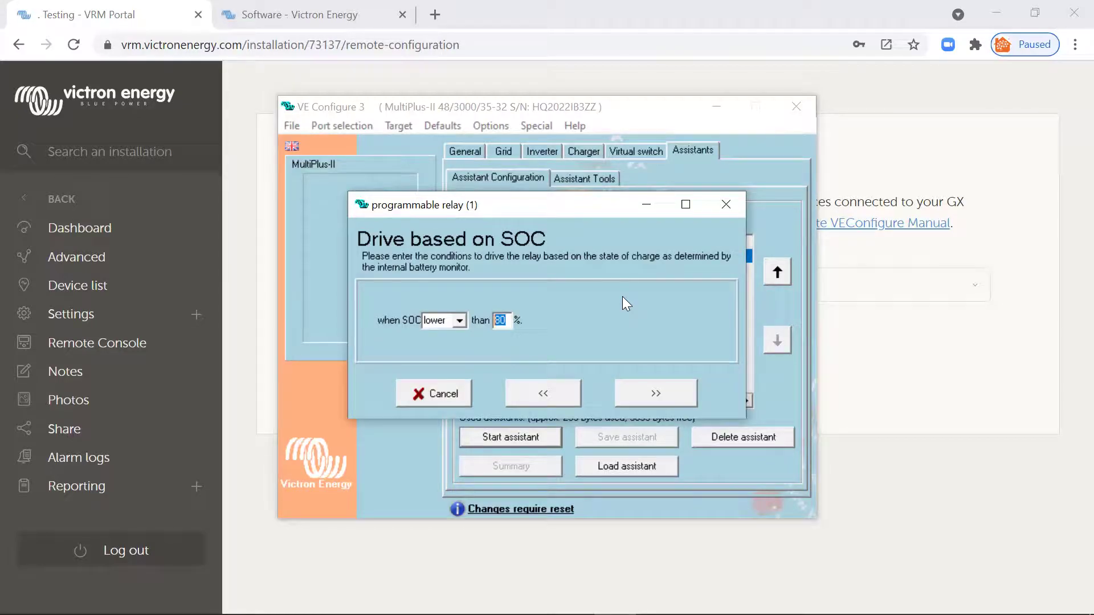
Set the second assistant to SOC lower than 96 %, then close VE Configure saving to the remote file.
text(96)
click(646, 393)
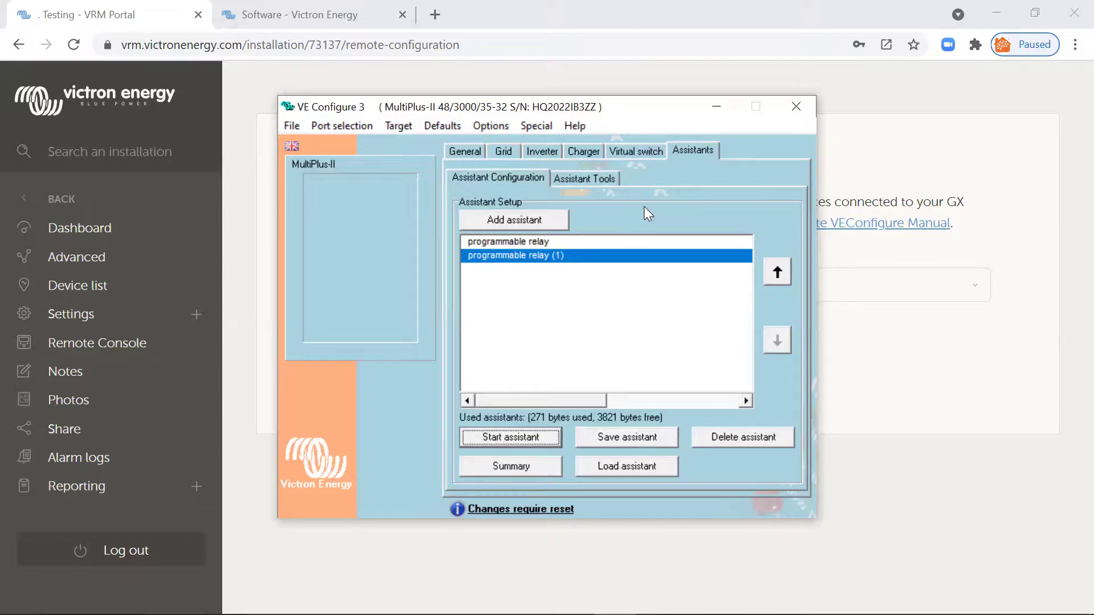
click(796, 108)
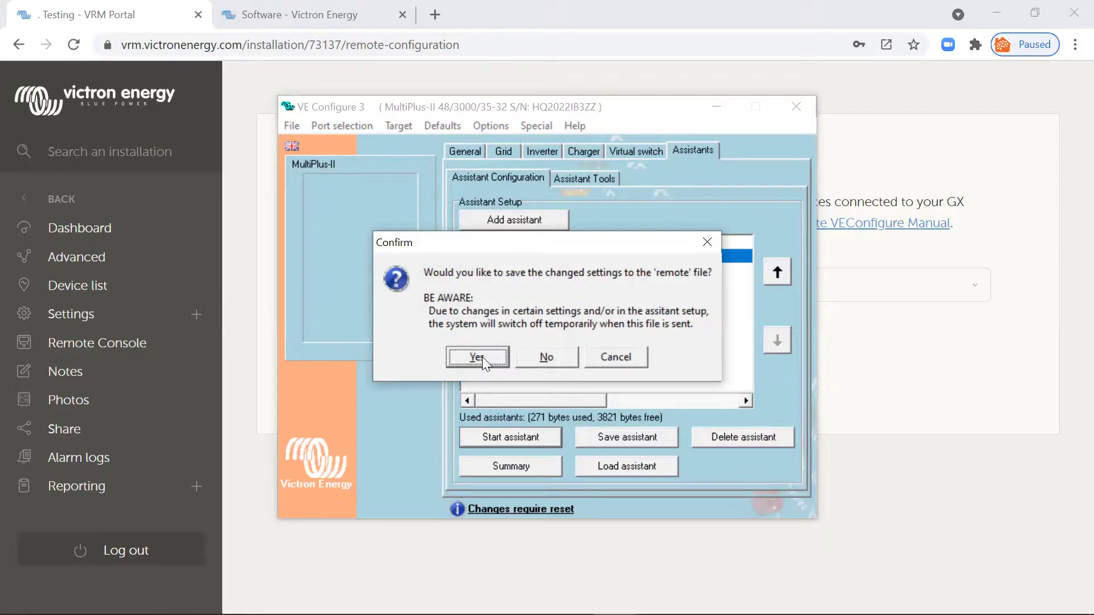
click(478, 357)
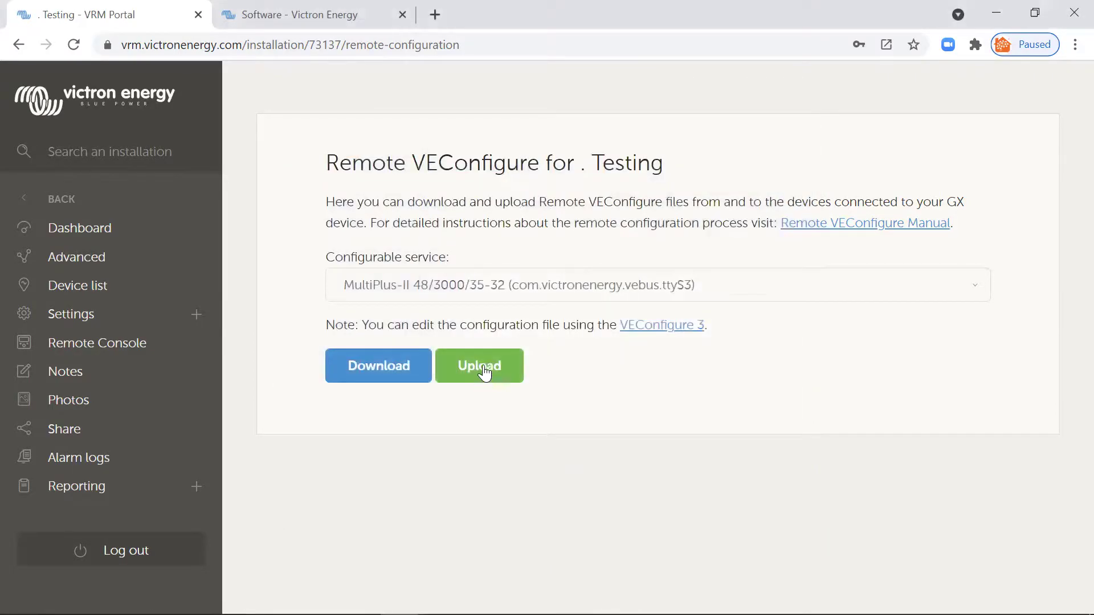
Upload the newest edited .rvsc configuration file from Downloads to the VRM Portal.
click(483, 365)
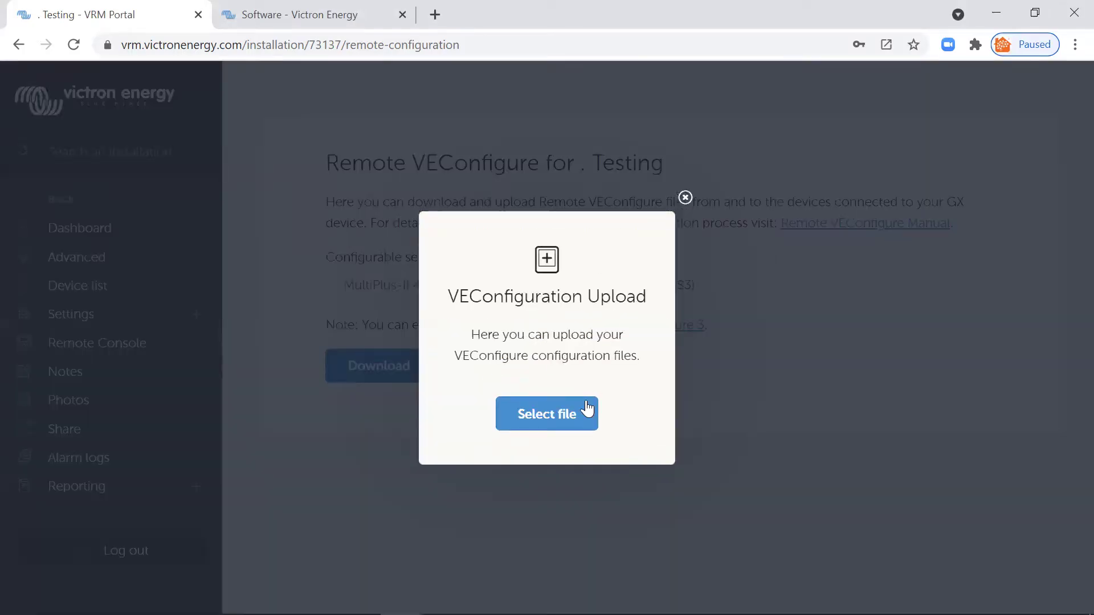
click(582, 416)
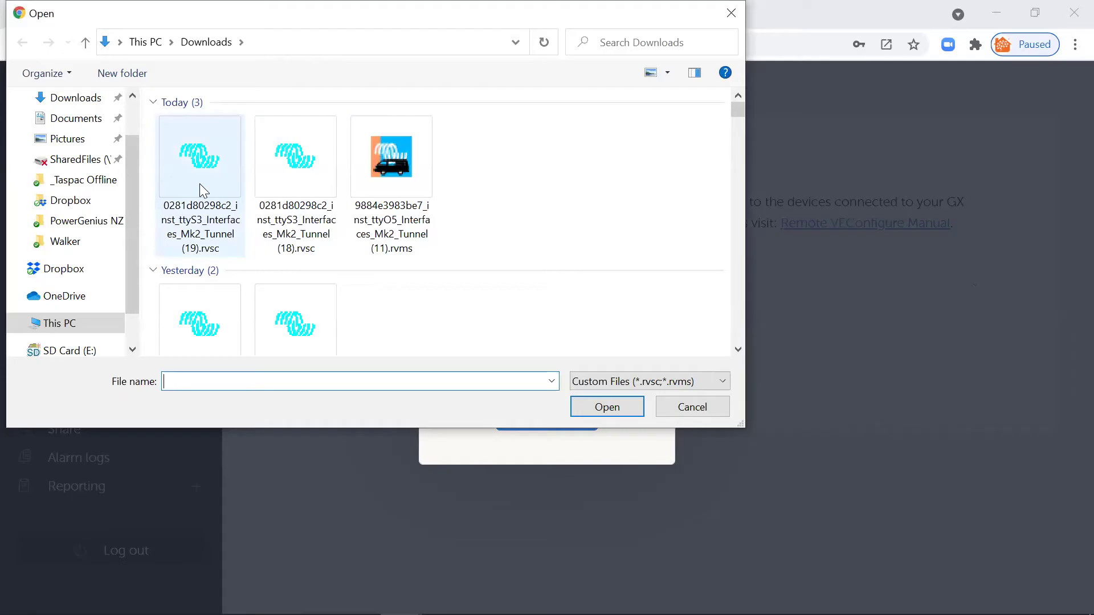
double_click(198, 170)
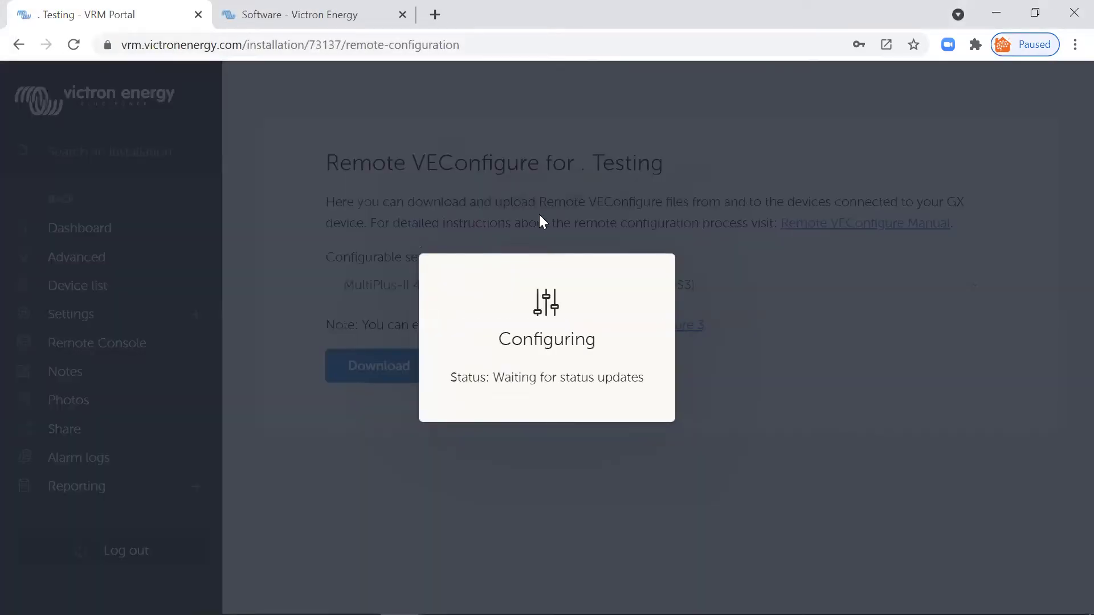